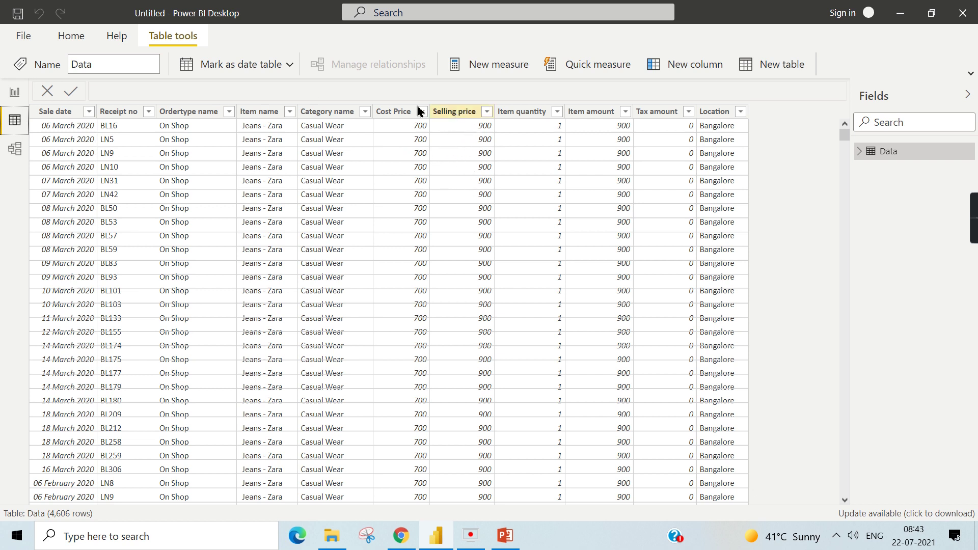
- Add a scatter chart to the report page and enlarge it to cover most of the canvas
left_click(14, 94)
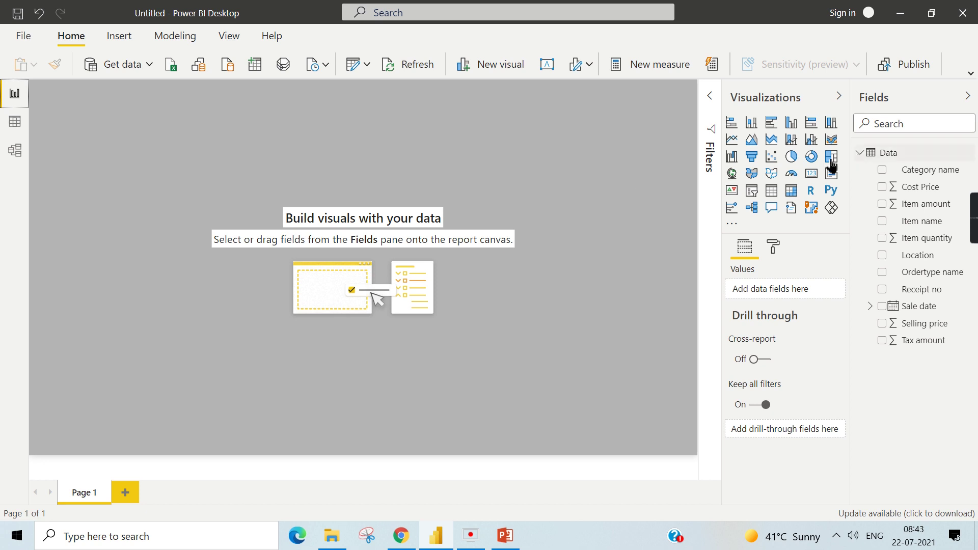
left_click(775, 166)
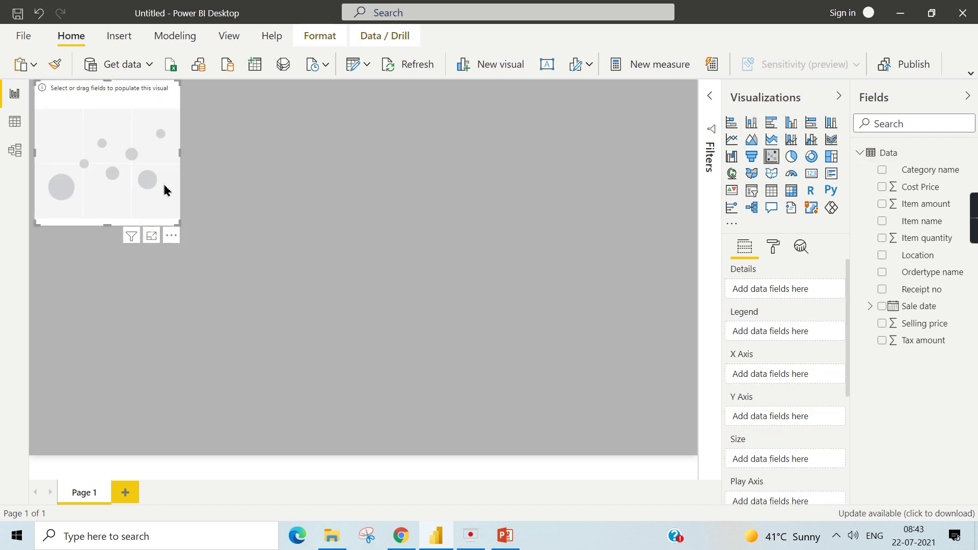
left_click_drag(164, 190, 193, 227)
left_click_drag(206, 263, 621, 406)
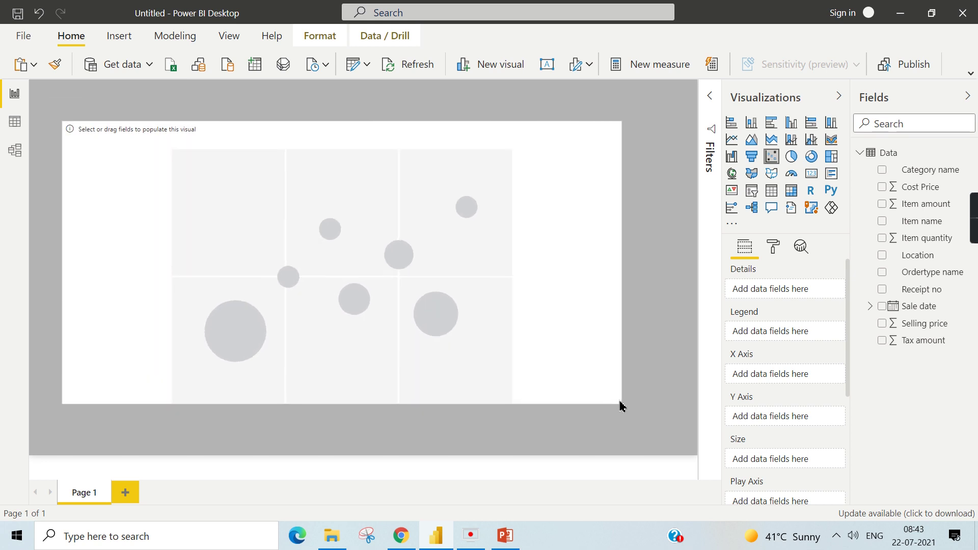
- Plot Item quantity on the Y axis against Cost Price on the X axis, with Cost Price set to Don't summarize
left_click(882, 188)
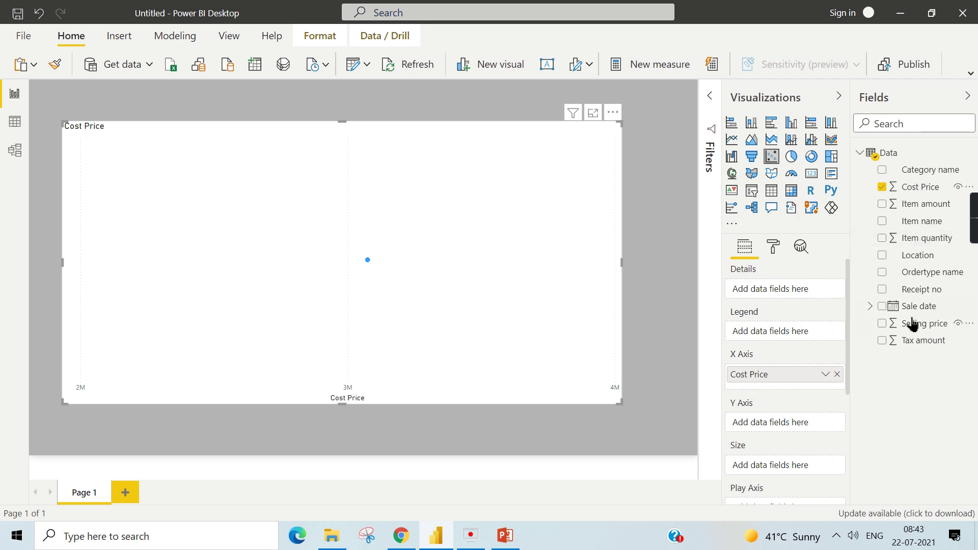
left_click(881, 239)
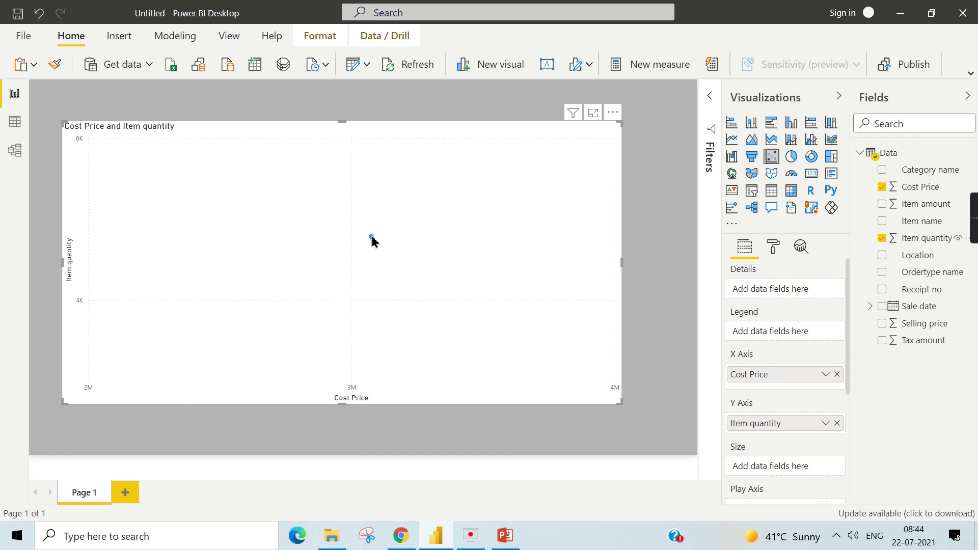
mouse_move(372, 238)
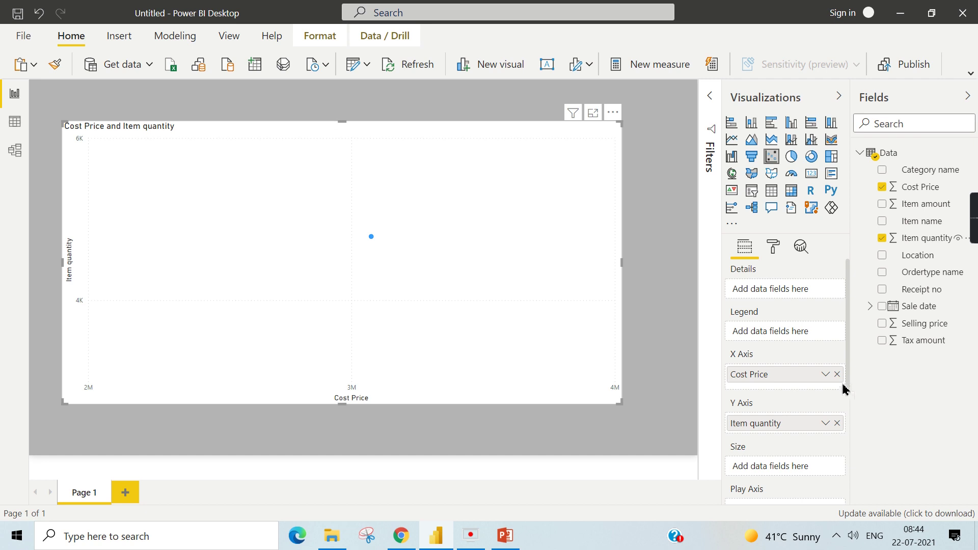
left_click(825, 375)
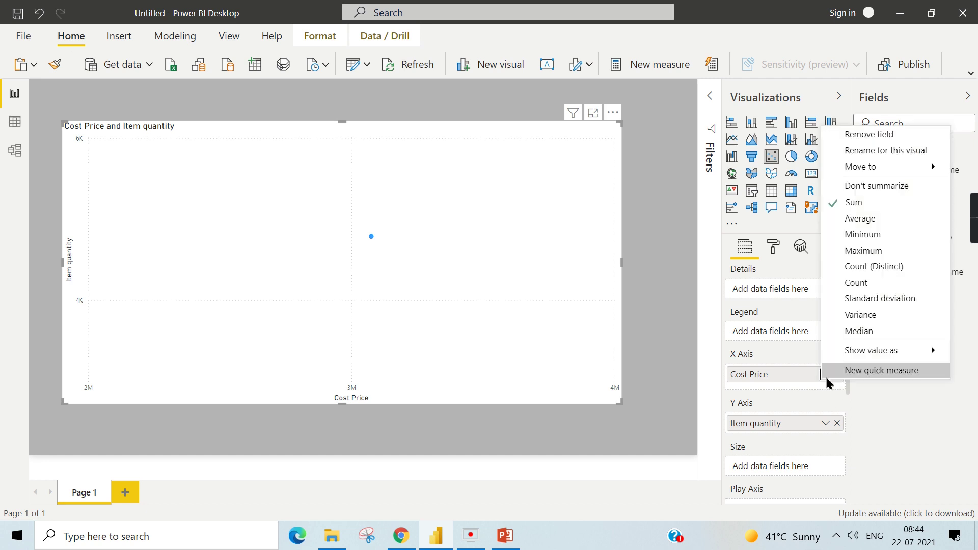
left_click(871, 187)
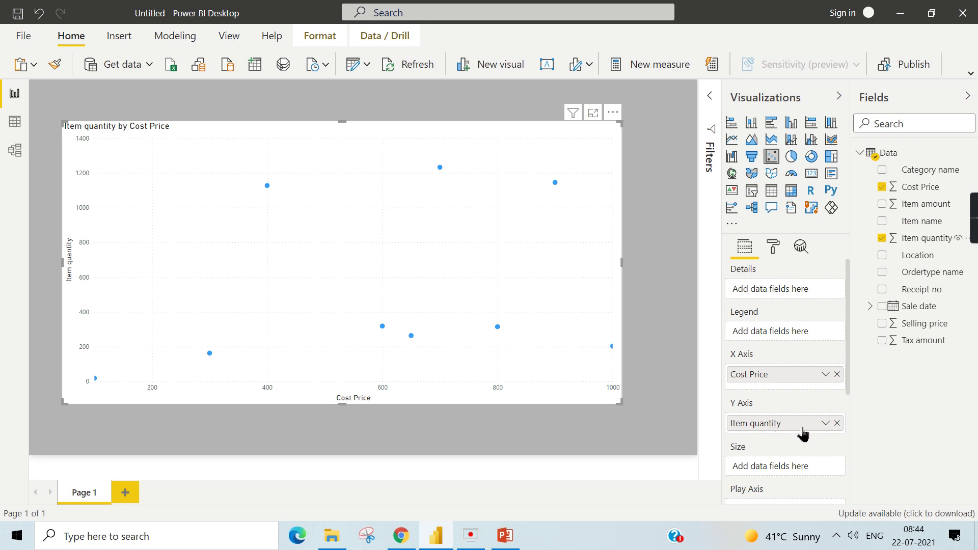
- Check the aggregation options for Item quantity and examine the highest and lowest points of the scatter chart
left_click(825, 423)
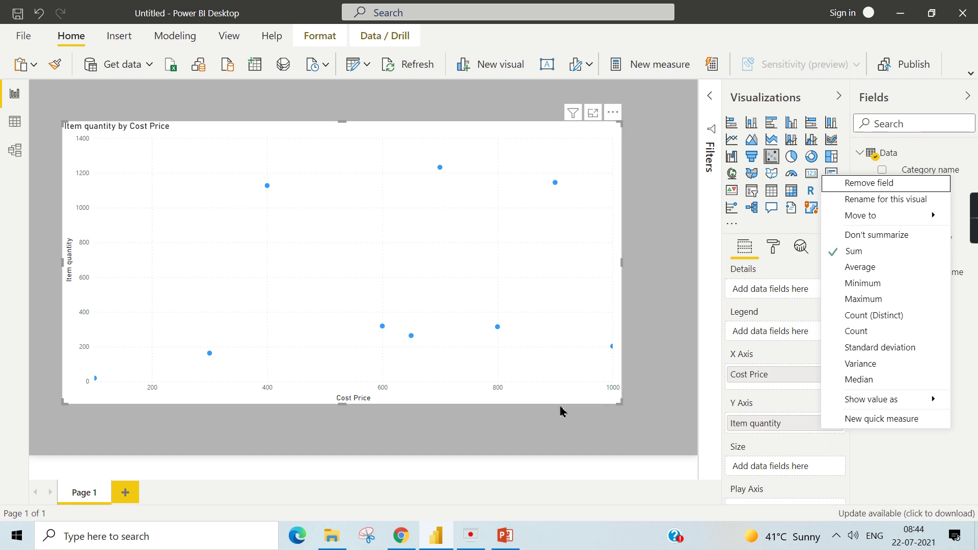
left_click(175, 407)
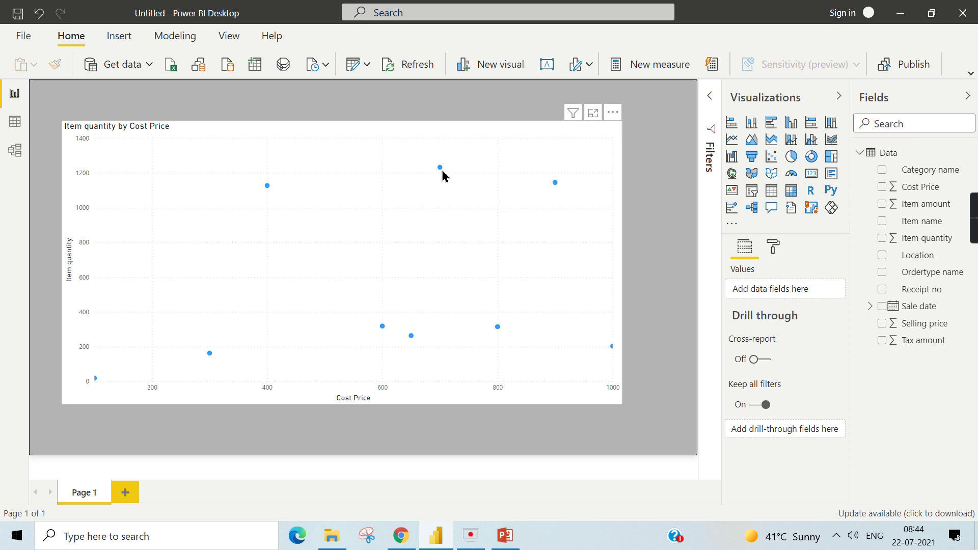
mouse_move(442, 173)
mouse_move(96, 380)
- Size the scatter chart's bubbles by Selling price and use Category name as the legend
left_click(603, 254)
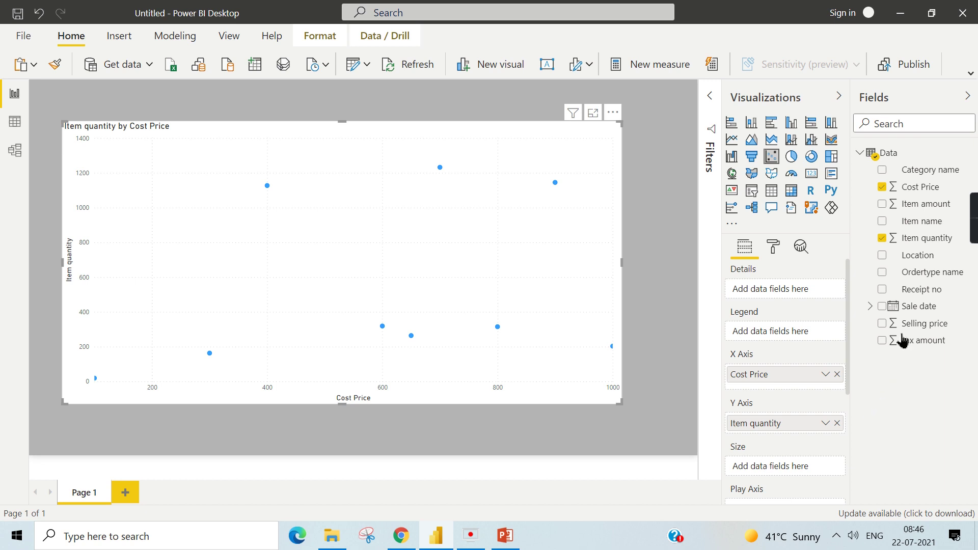
left_click_drag(925, 334, 787, 467)
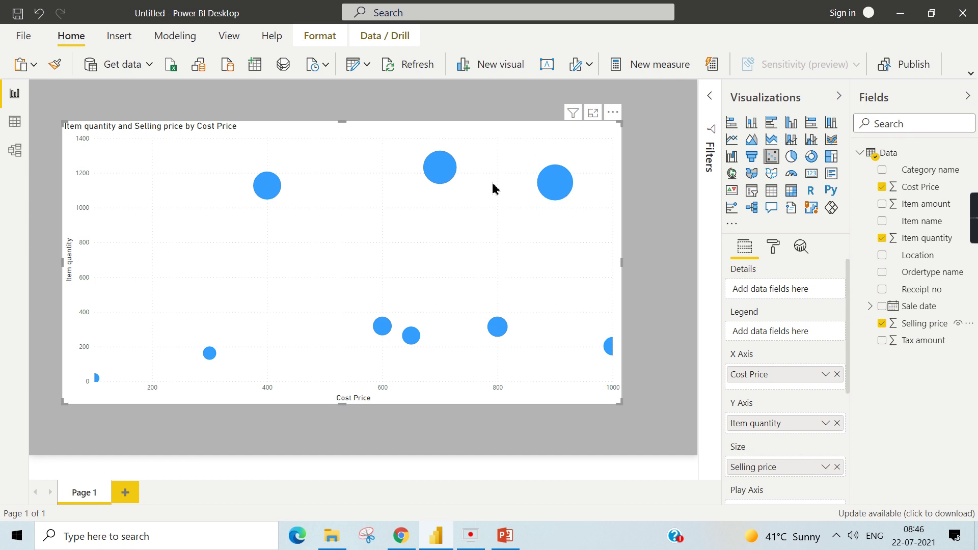
mouse_move(559, 188)
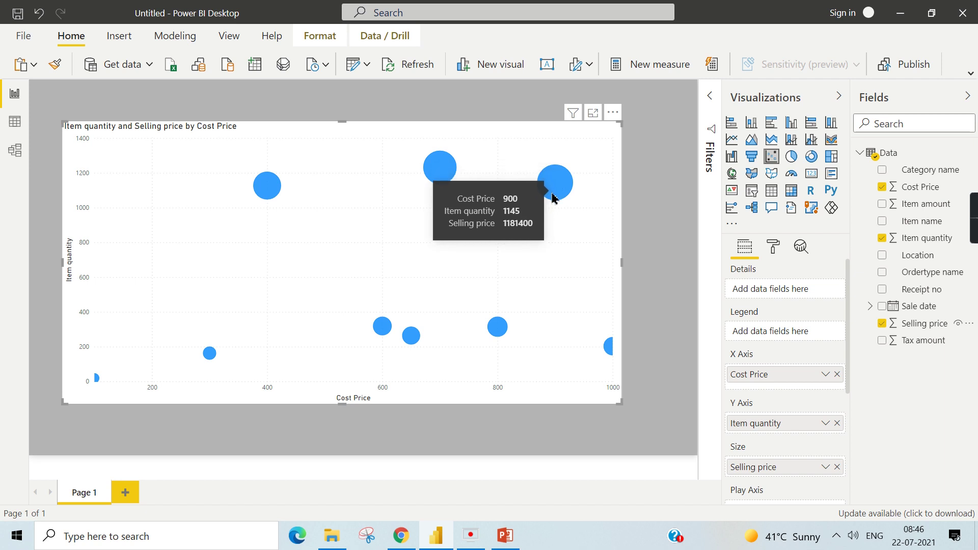
mouse_move(497, 329)
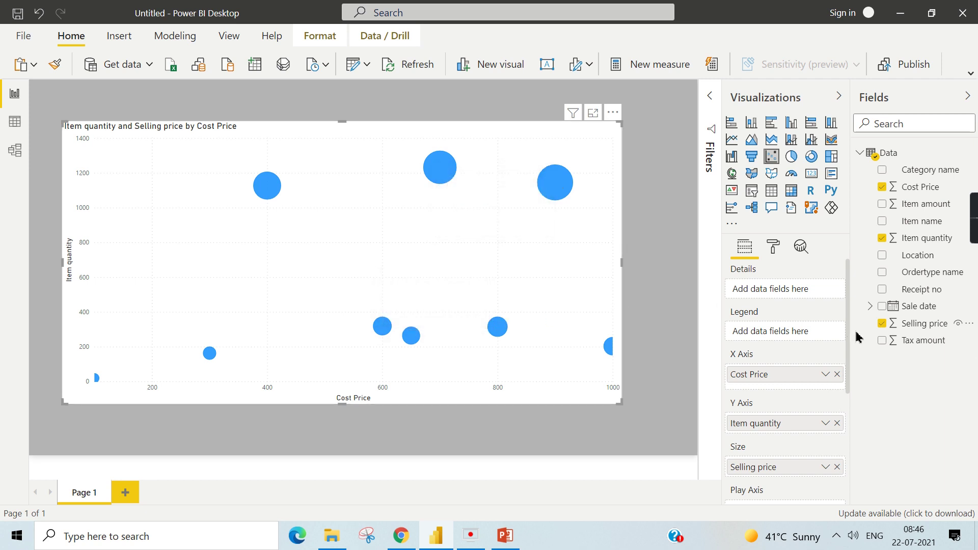
left_click_drag(931, 174, 796, 335)
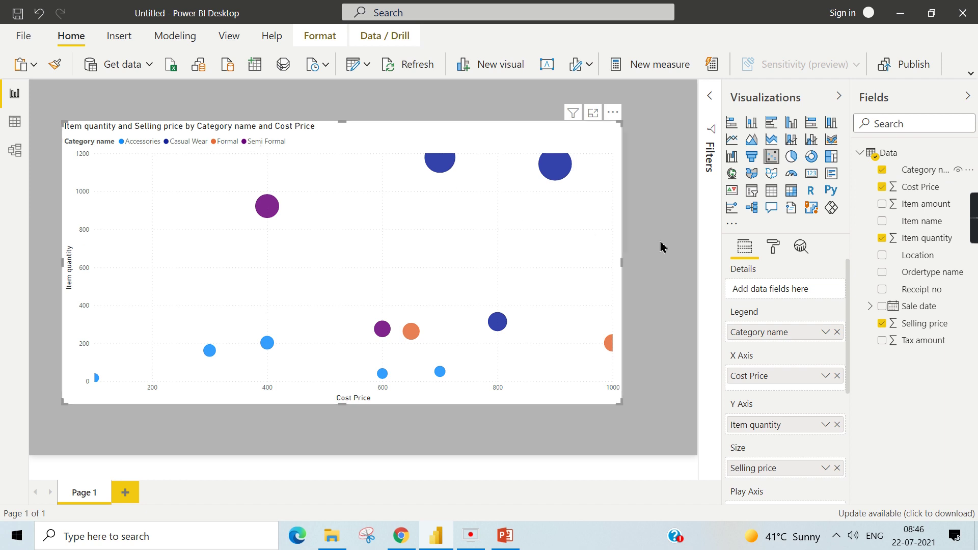
- Set the chart legend's text size to 13 pt
left_click(773, 247)
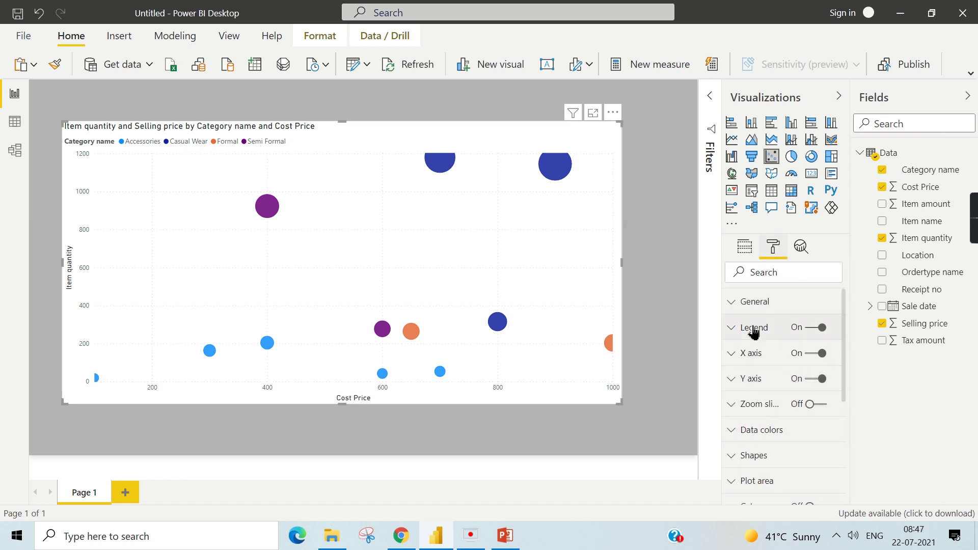
left_click(754, 329)
scroll(795, 407, "down", 3)
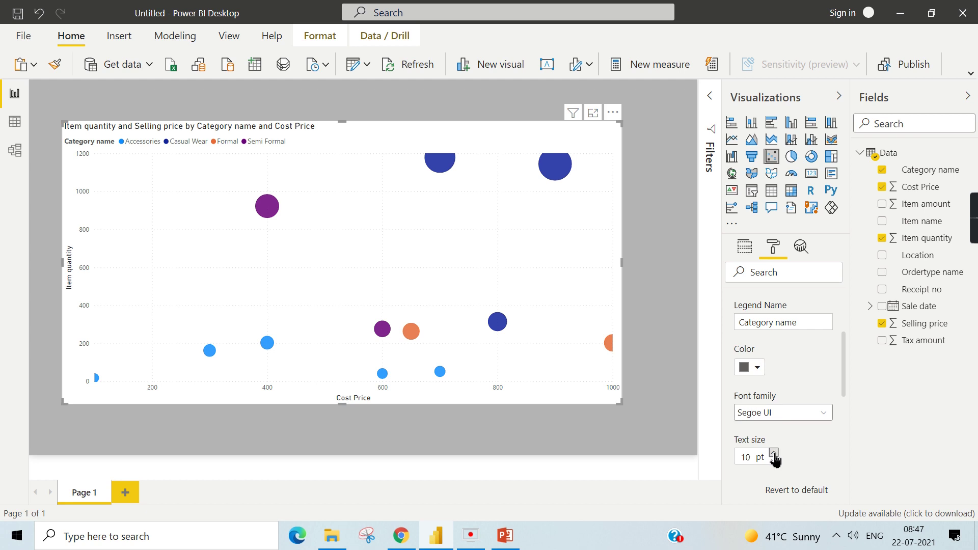
left_click(774, 453)
left_click(774, 453)
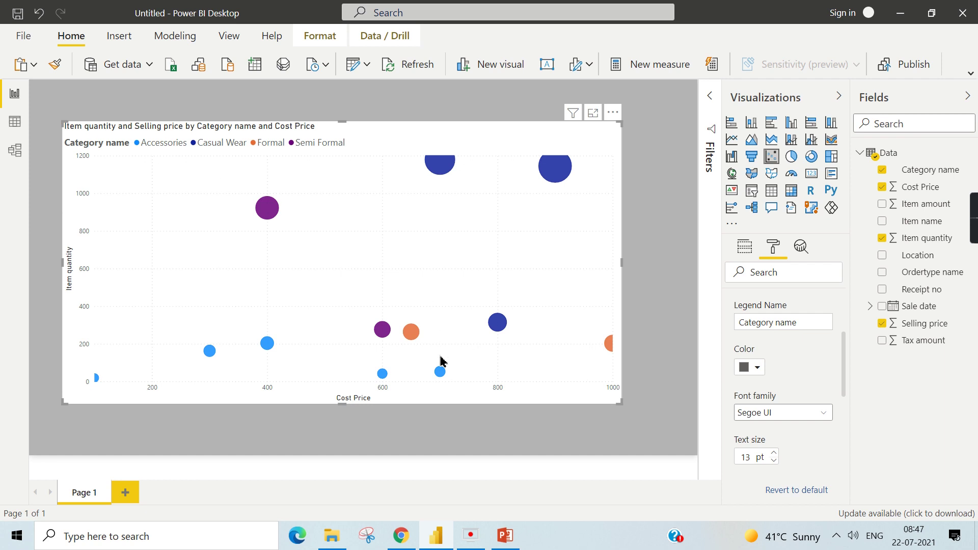
- Examine the details of individual bubbles in the Accessories, Semi Formal, Formal and Casual Wear categories
mouse_move(441, 375)
mouse_move(272, 350)
mouse_move(383, 332)
mouse_move(611, 349)
mouse_move(436, 175)
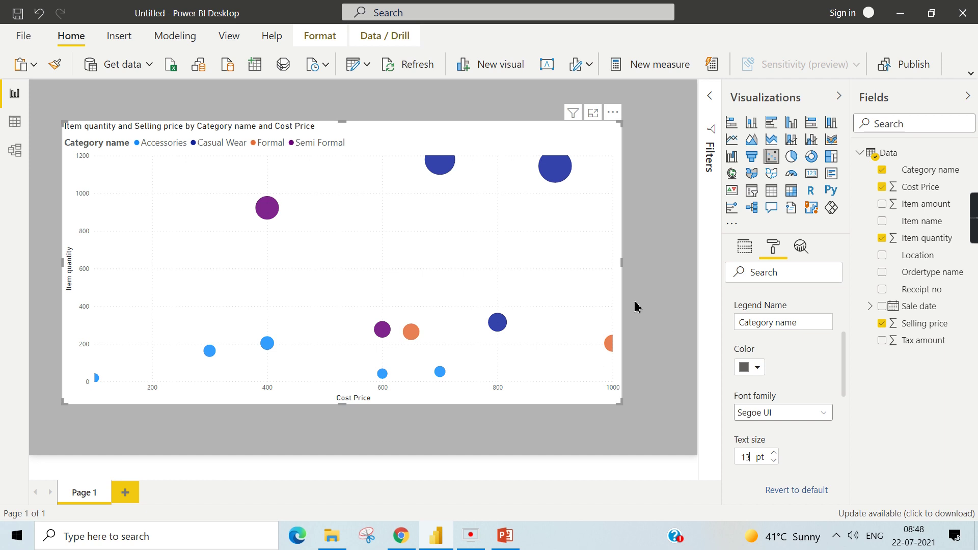
- Try square markers on the scatter chart, and finally set the marker shape to triangle
left_click(744, 250)
left_click(771, 251)
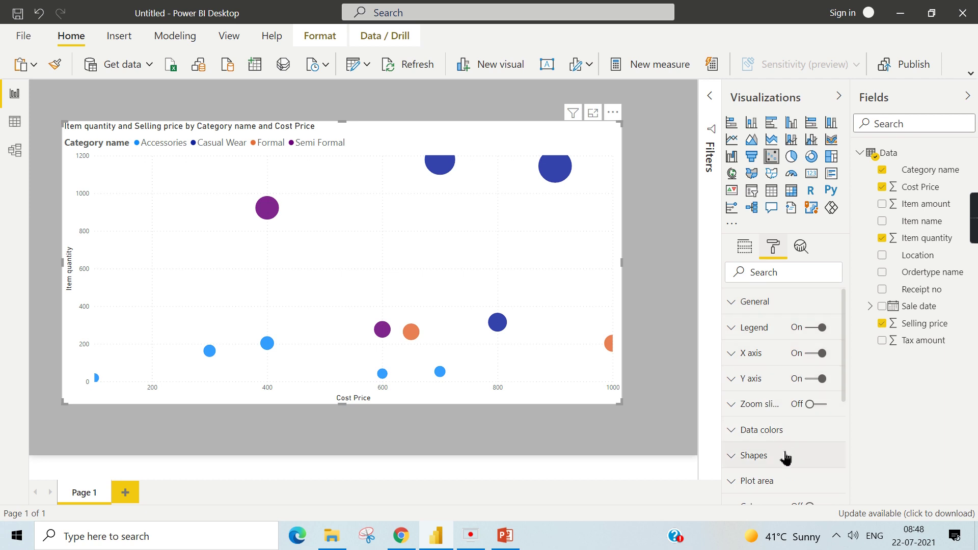
left_click(787, 455)
left_click(769, 415)
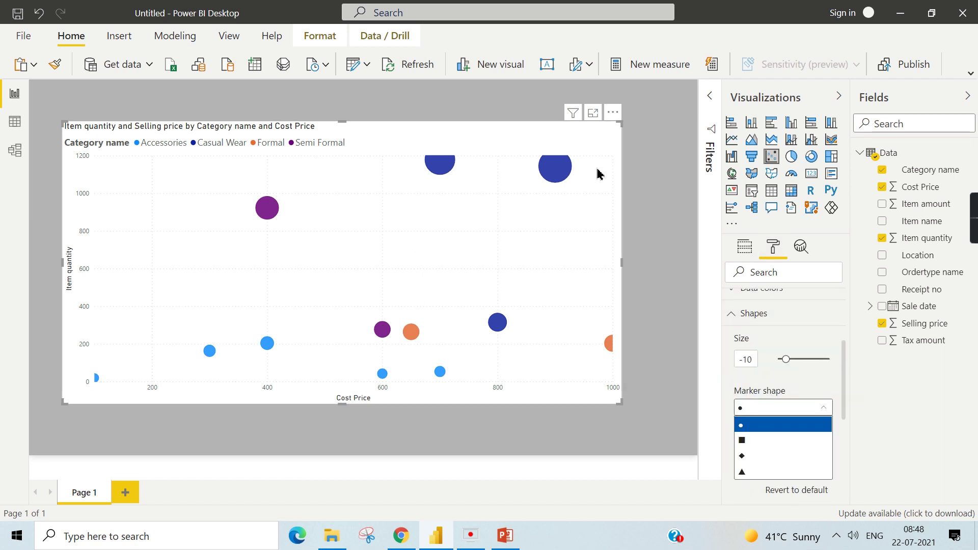
left_click(772, 441)
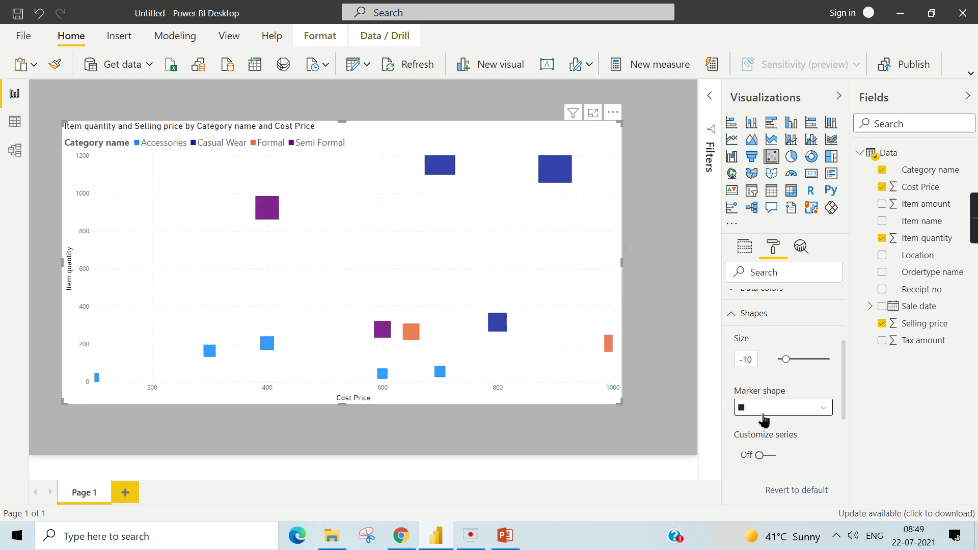
left_click(763, 414)
left_click(759, 474)
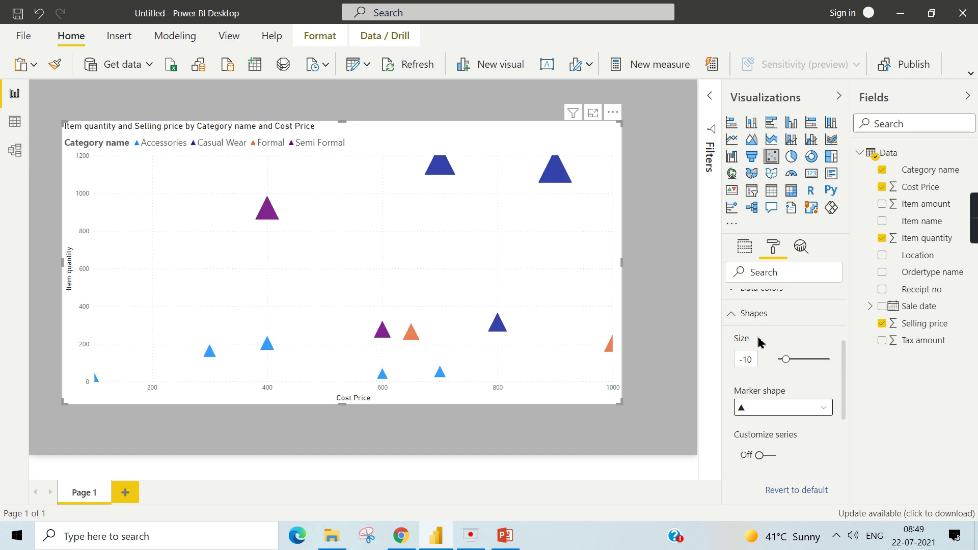
left_click(750, 317)
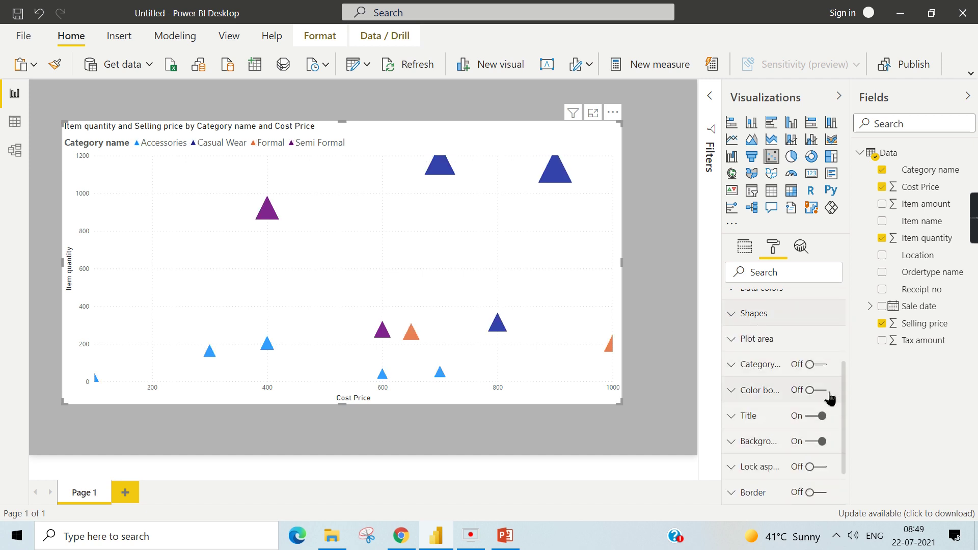
- Review the data colors assigned to the chart's categories
scroll(826, 387, "up", 3)
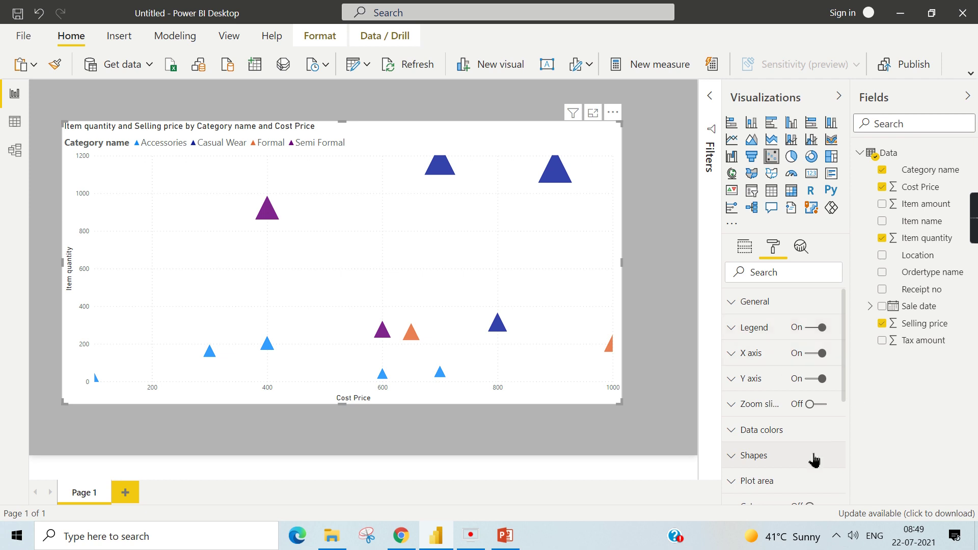
left_click(805, 433)
scroll(797, 425, "down", 2)
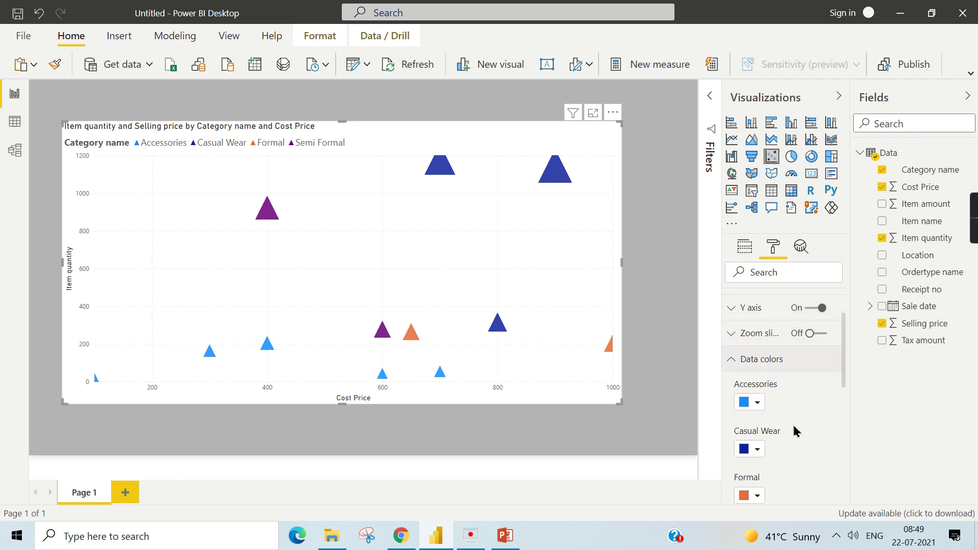
scroll(795, 428, "up", 2)
left_click(799, 430)
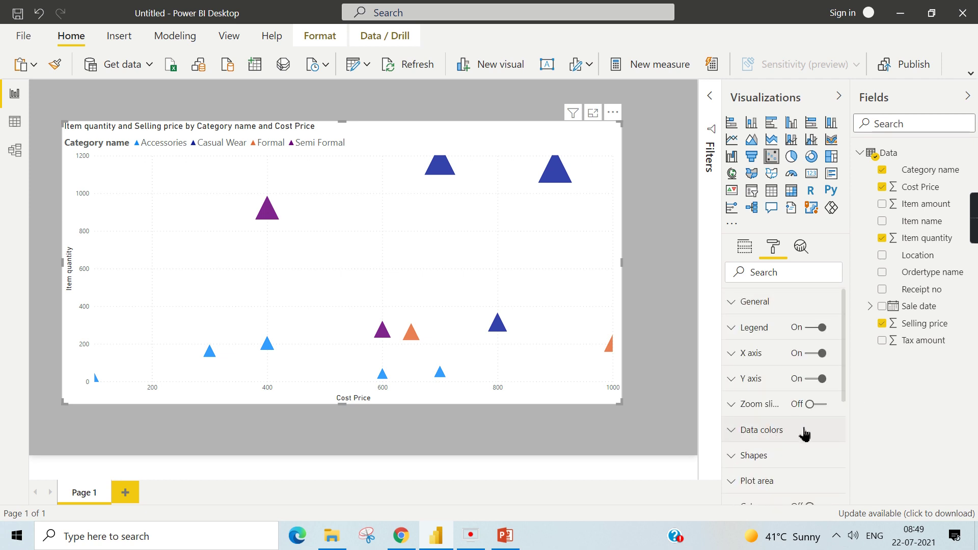
- Turn on the chart's zoom sliders and raise the lower ends of the Cost Price and Item quantity ranges
left_click(818, 405)
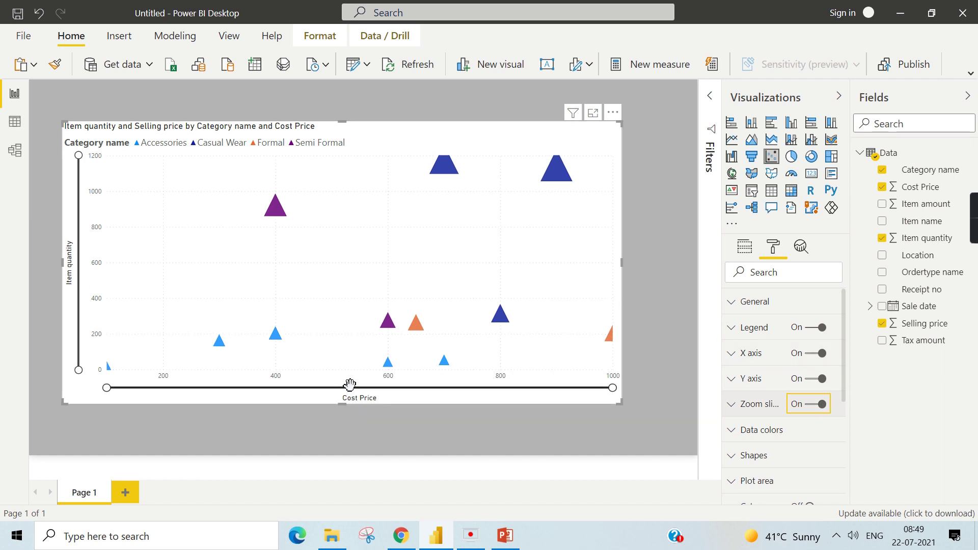
left_click_drag(113, 399, 272, 388)
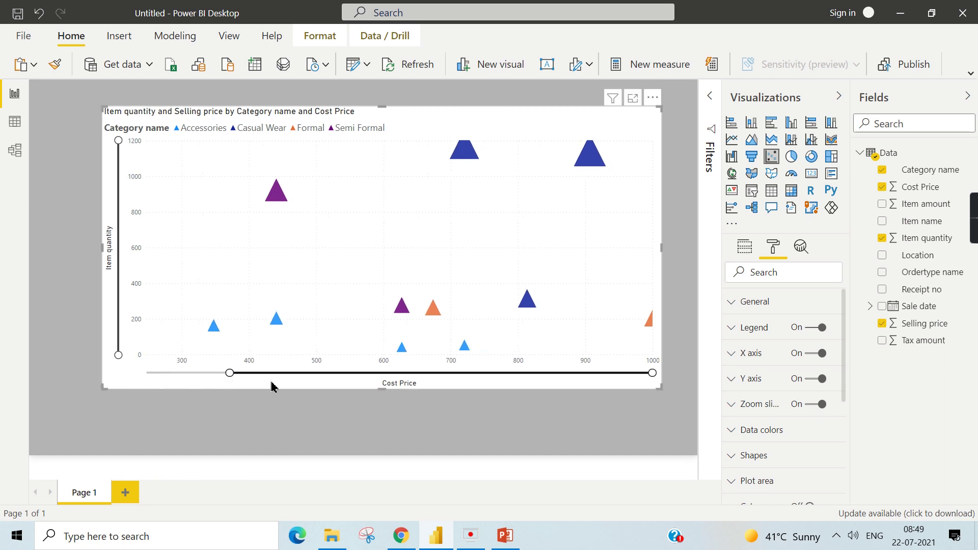
left_click_drag(117, 358, 118, 337)
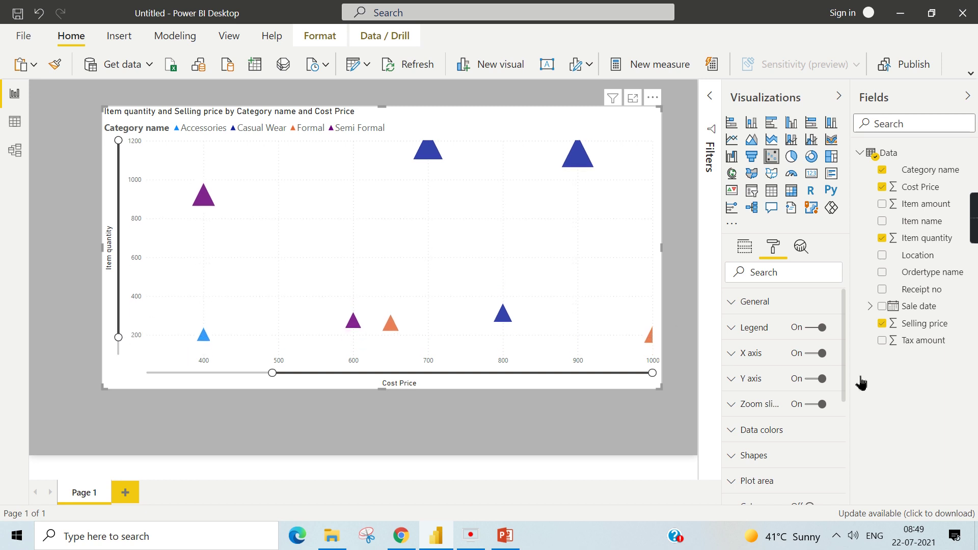
- Look through the chart's remaining formatting options and deselect the chart
scroll(813, 446, "down", 2)
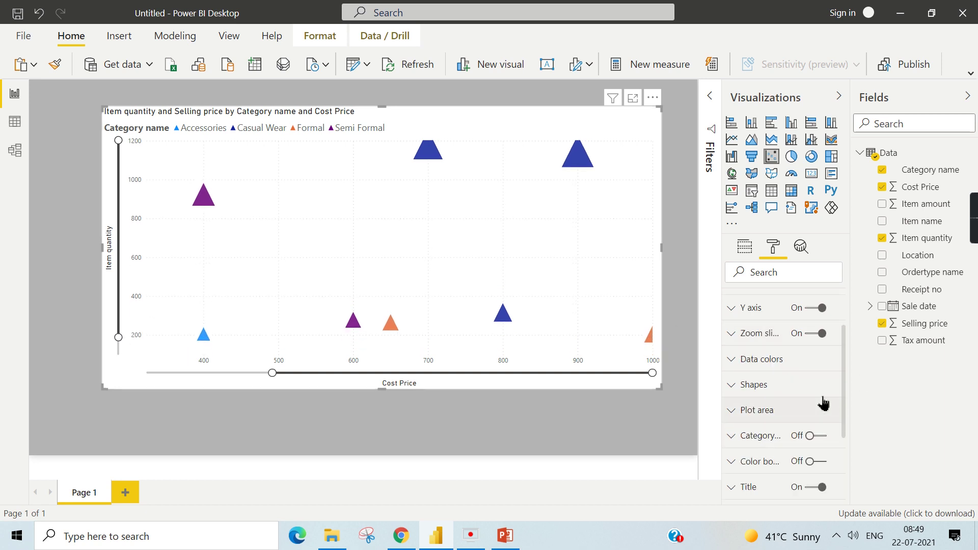
scroll(795, 346, "up", 2)
scroll(805, 438, "down", 6)
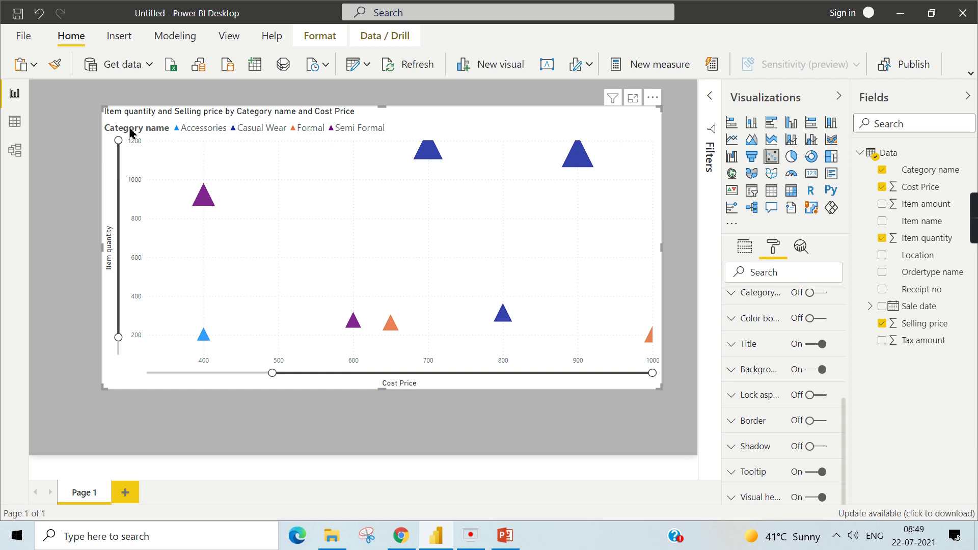
left_click(679, 234)
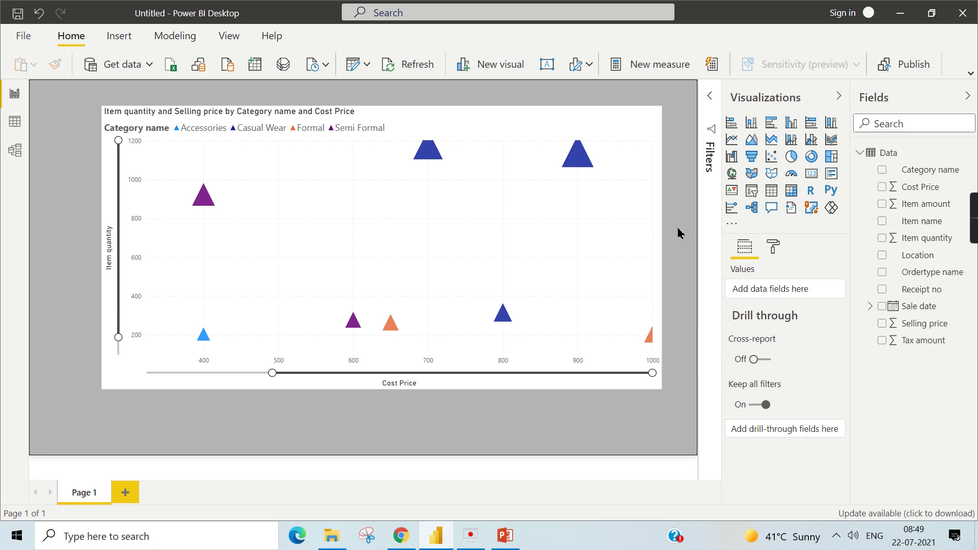
mouse_move(972, 233)
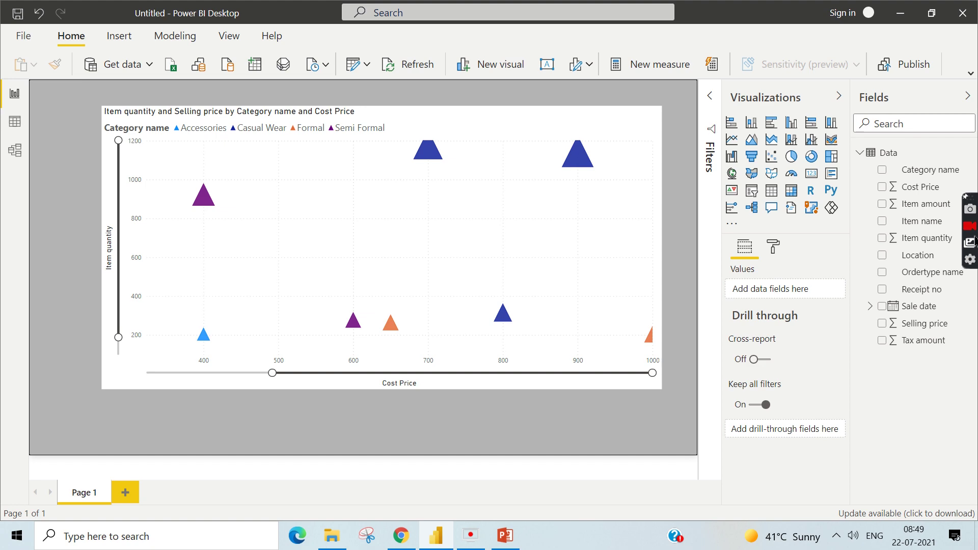